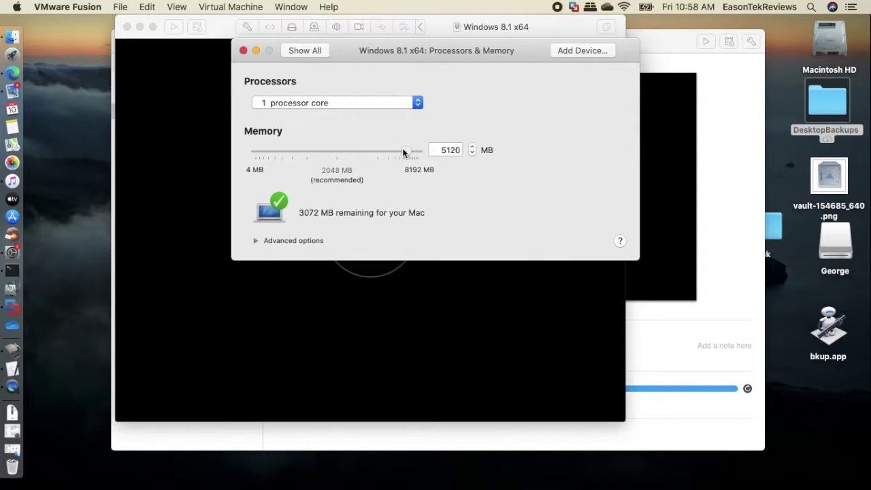
- Review the VM's processor and memory settings, leaving the core count unchanged
left_click(542, 100)
left_click(386, 103)
left_click(384, 105)
left_click(305, 51)
left_click(375, 169)
left_click(305, 51)
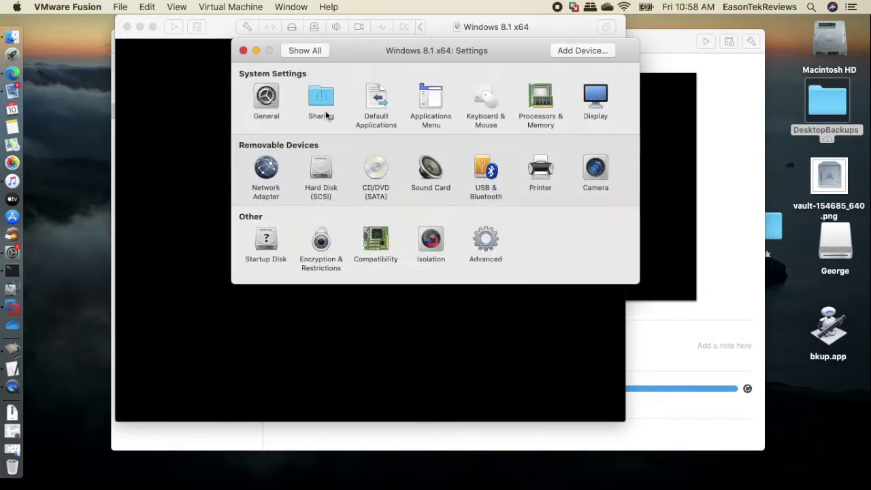
- Set the virtual hard disk size to 100 GB, apply it, and start the VM
left_click(320, 170)
left_click_drag(410, 105, 413, 104)
double_click(589, 104)
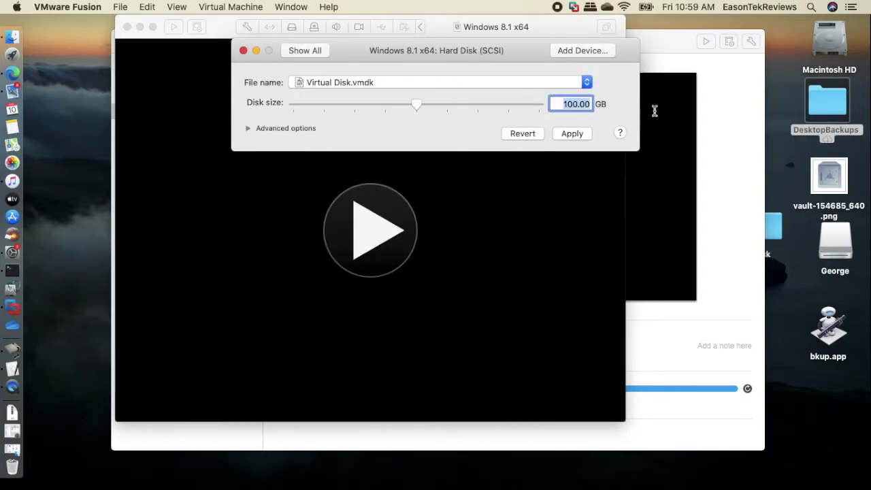
left_click(416, 104)
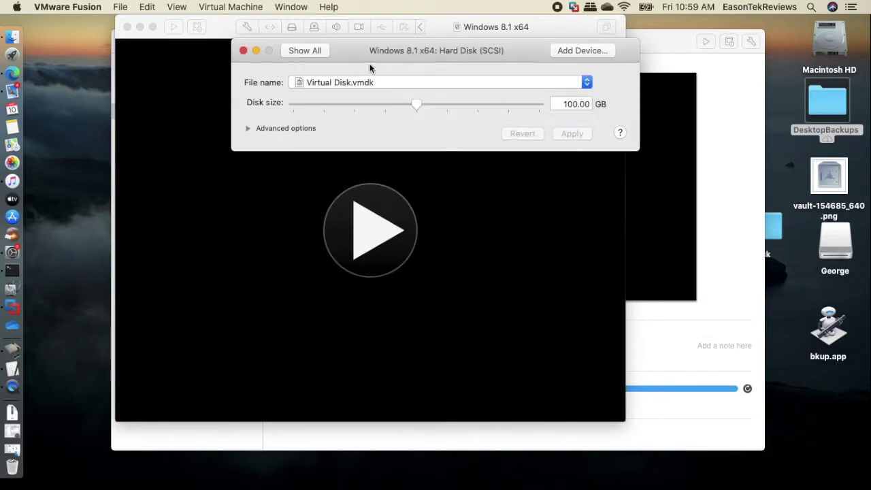
left_click(243, 50)
left_click(153, 27)
left_click(476, 256)
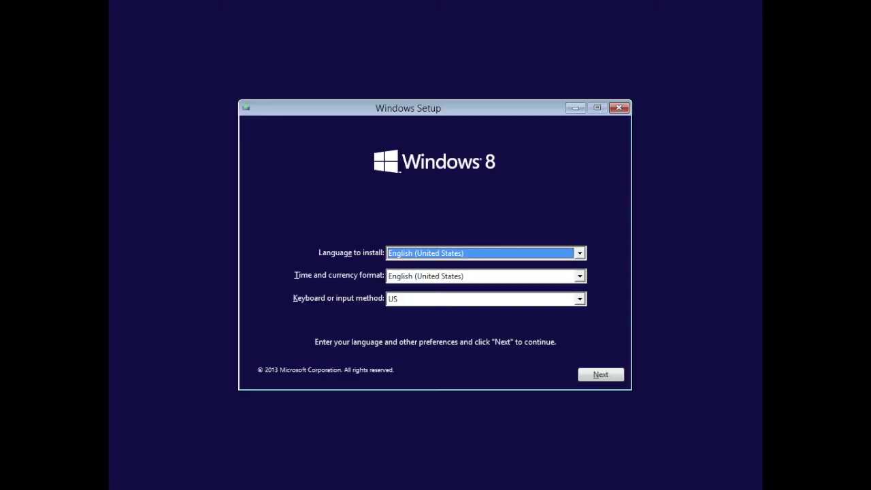
- Choose an English time and currency format, then begin installing Windows 8.1
left_click(485, 276)
scroll(512, 306, "up", 2)
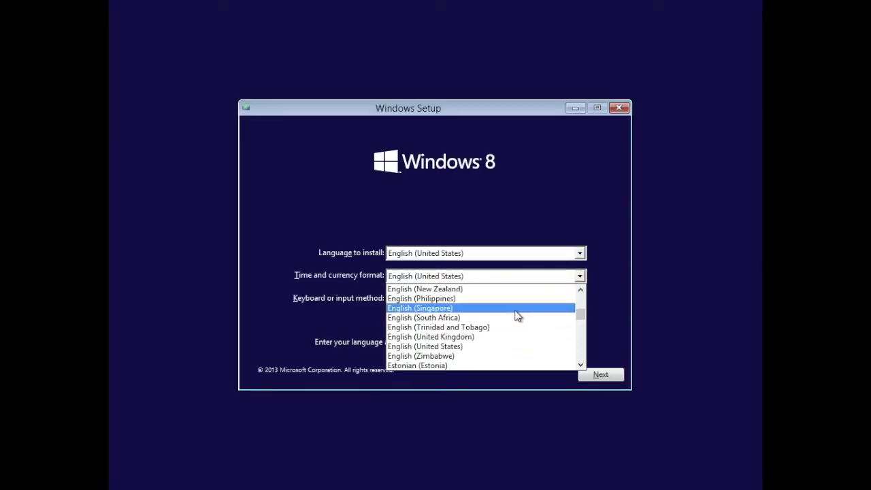
left_click(516, 307)
left_click(590, 378)
left_click(469, 254)
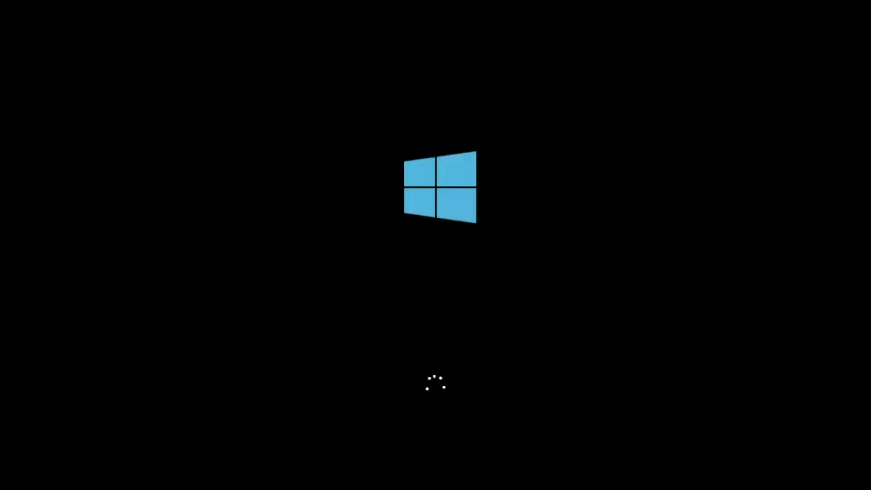
- Name the PC 'EasonTekReviews8', then select the WINDOWS 8 activate script in Notes
type("EasonTekReviews8")
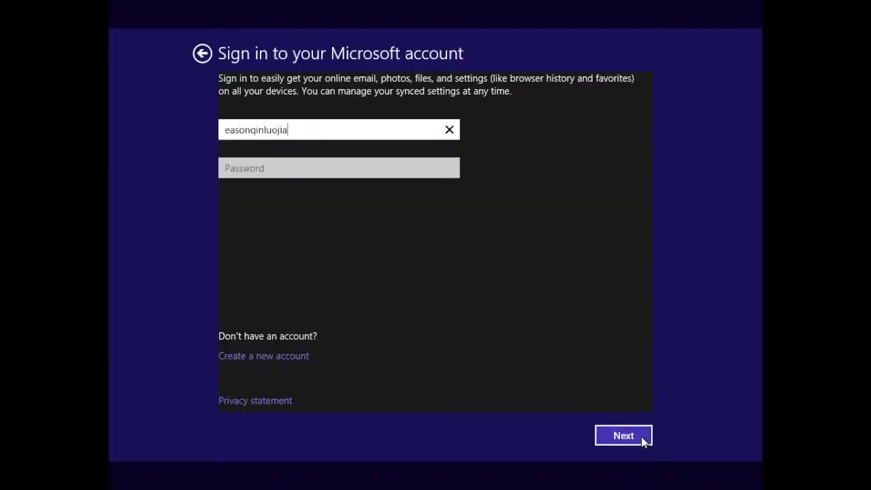
left_click(641, 436)
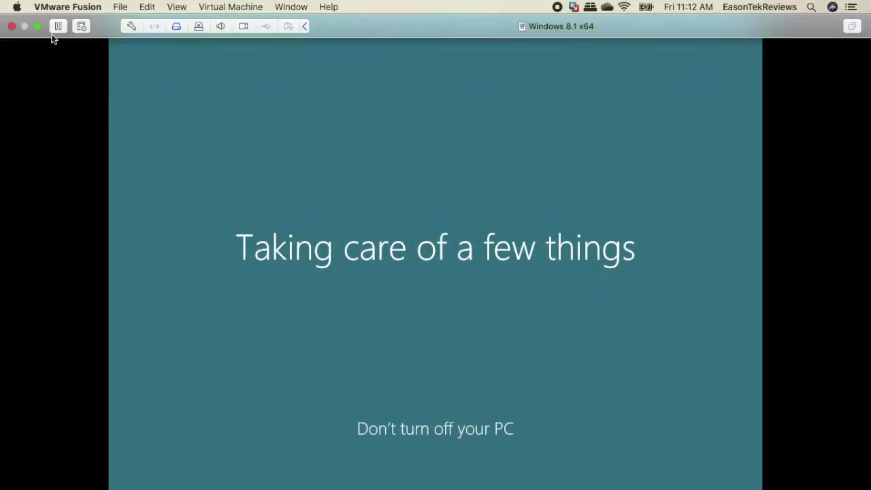
left_click(54, 28)
left_click(135, 41)
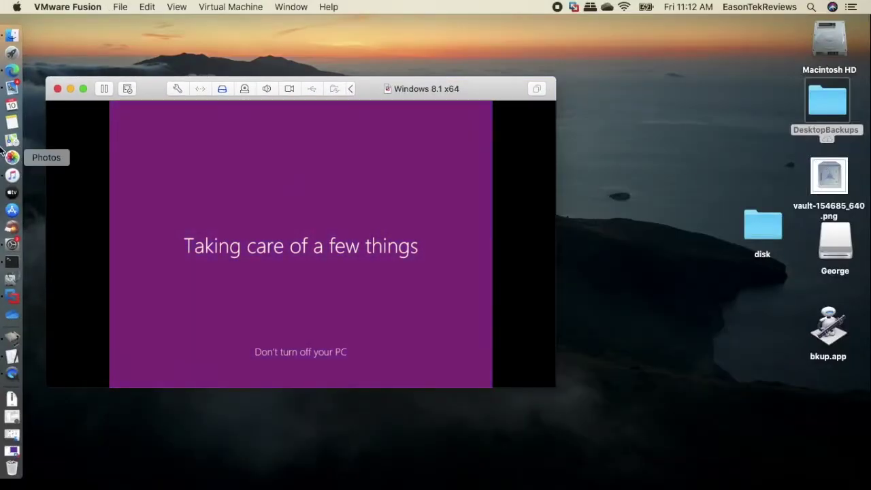
left_click(13, 122)
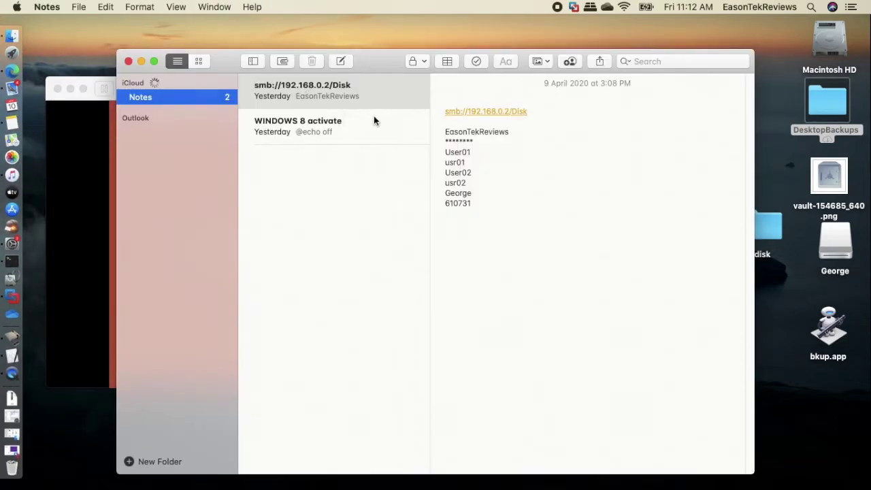
left_click(374, 121)
left_click_drag(447, 102, 727, 470)
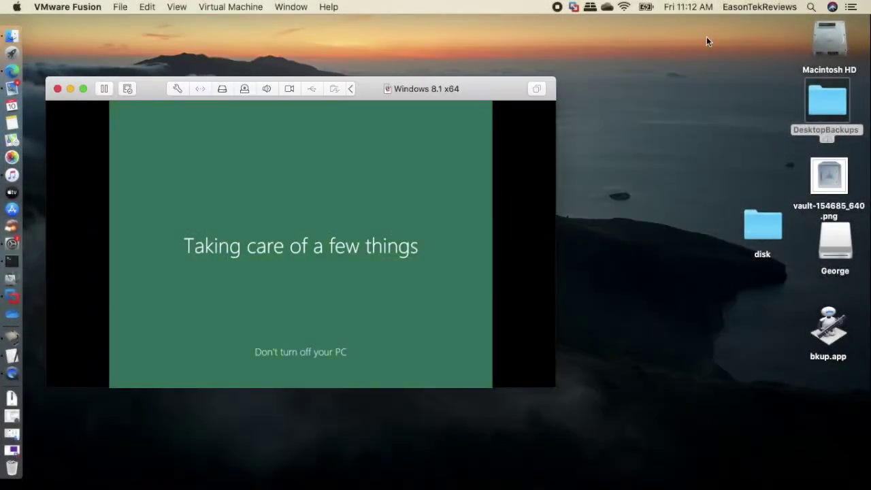
- Replace GamepadConfig.txt's contents in DesktopBackups with the activation script and save it
double_click(826, 101)
scroll(704, 220, "up", 3)
left_click(548, 150)
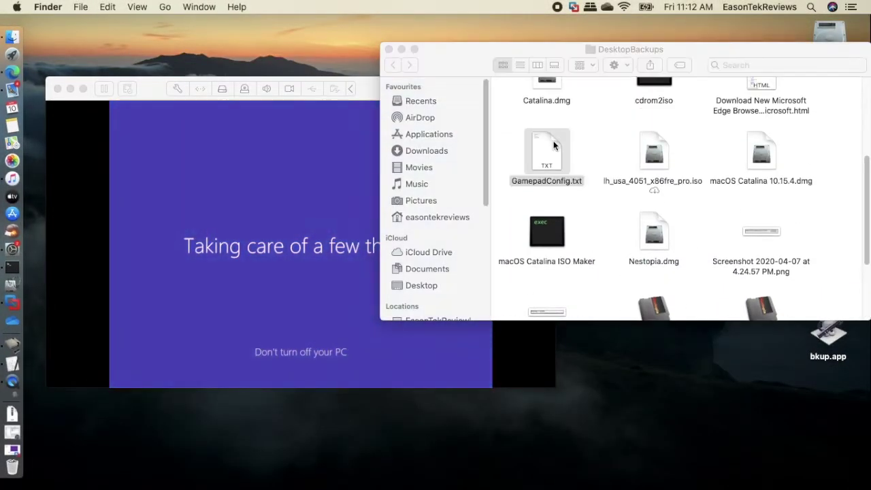
double_click(553, 145)
key("super+a")
key("super+v")
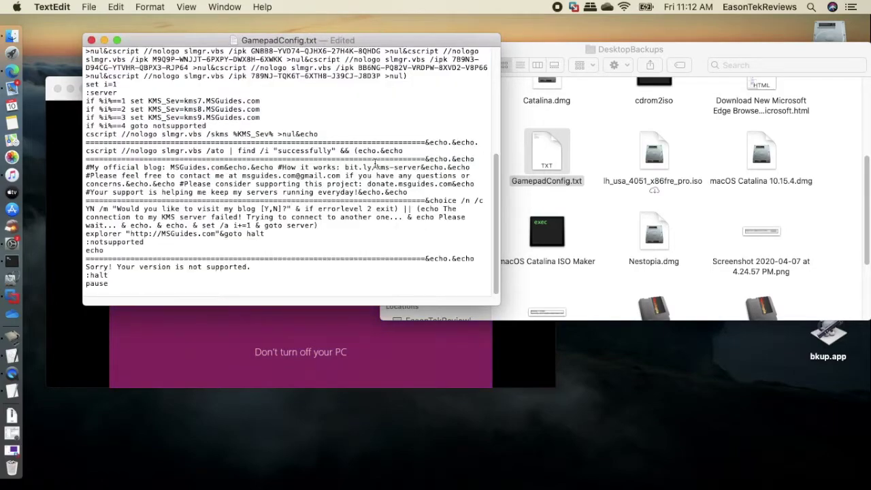
key("super+w")
left_click(533, 167)
- Rename the file to activate.txt and move it onto the Mac desktop
key("Return")
type("activate")
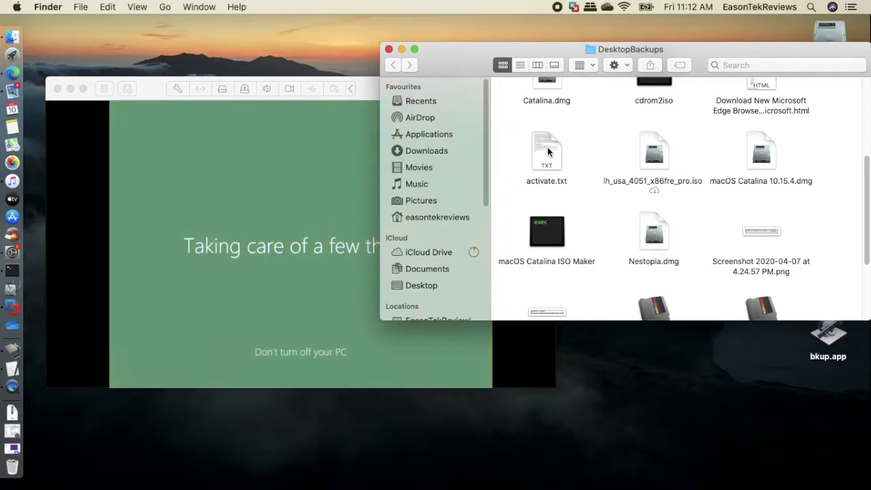
left_click_drag(489, 60, 625, 63)
left_click_drag(681, 158, 638, 221)
left_click(525, 53)
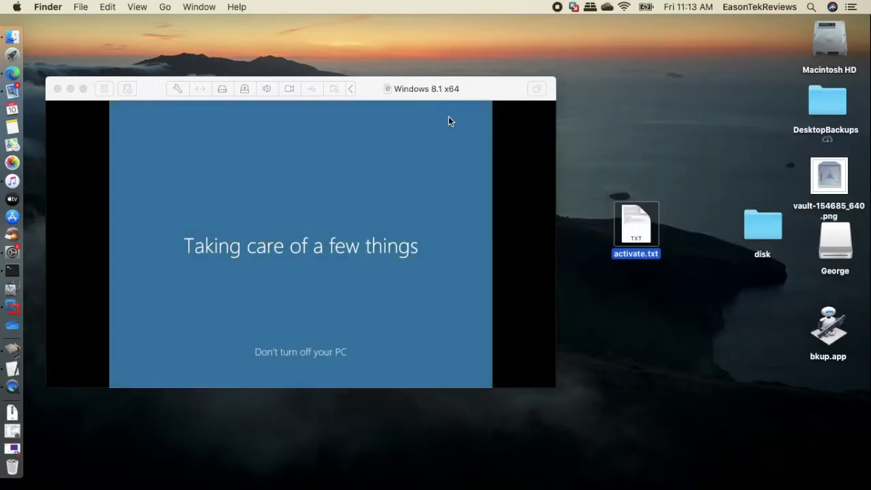
left_click(83, 88)
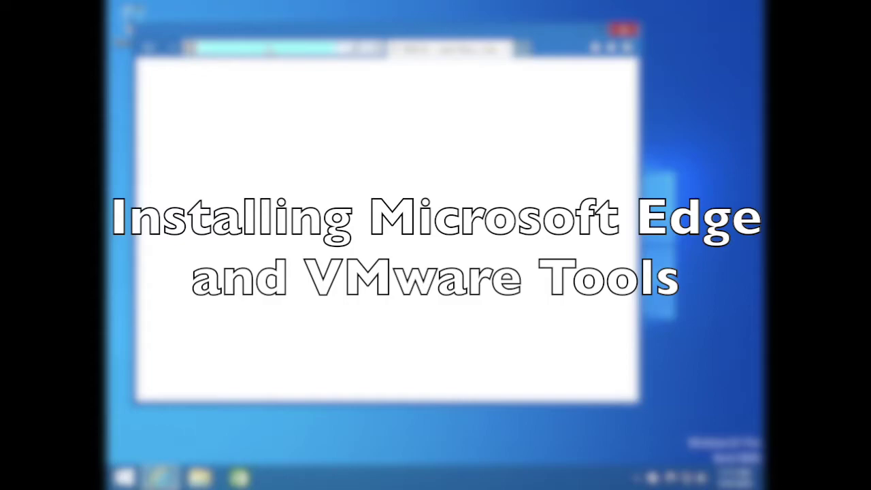
- Go to microsoft.com/edge in Internet Explorer
type("microsoft.com/edge")
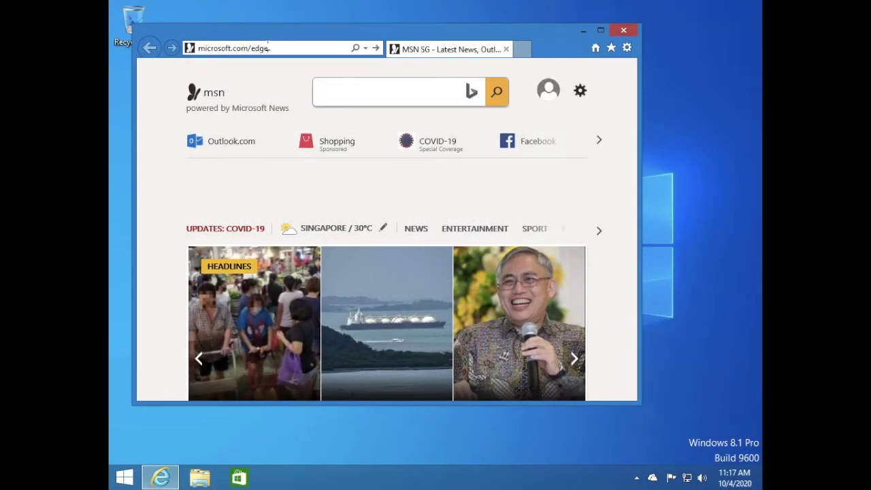
key("Return")
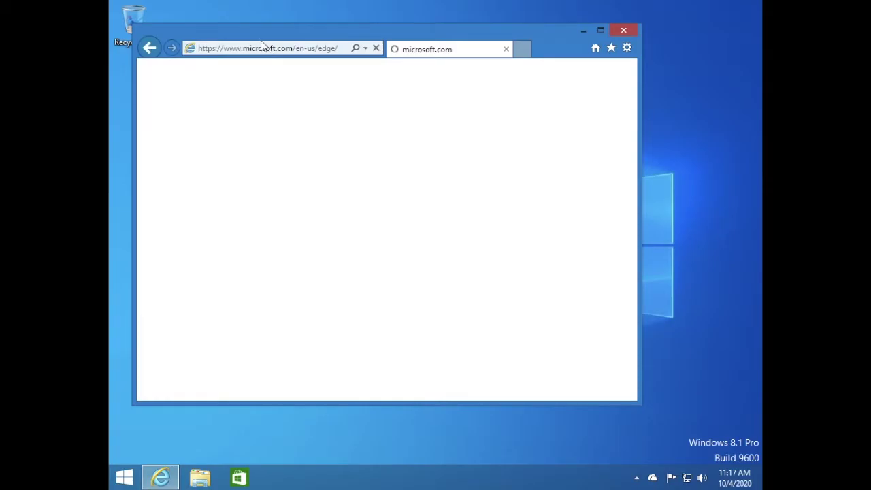
left_click_drag(265, 34, 345, 31)
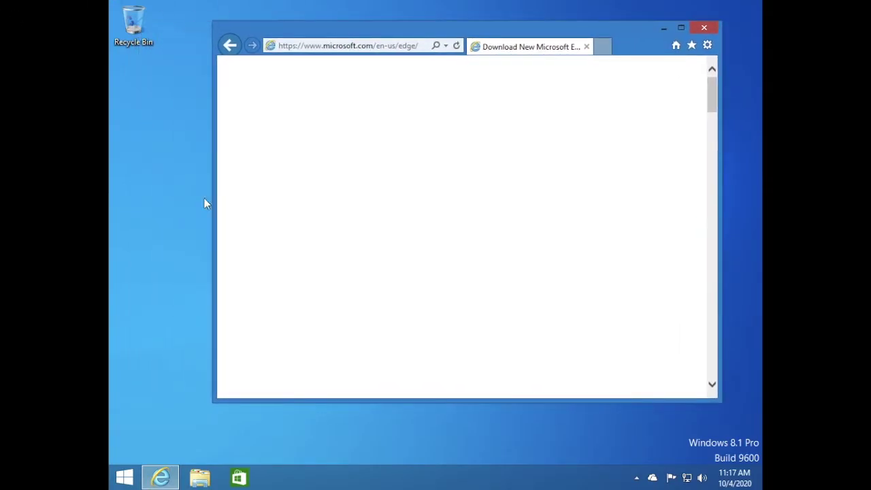
- Copy activate.txt from the Mac desktop into the virtual machine
mouse_move(174, 6)
left_click(37, 26)
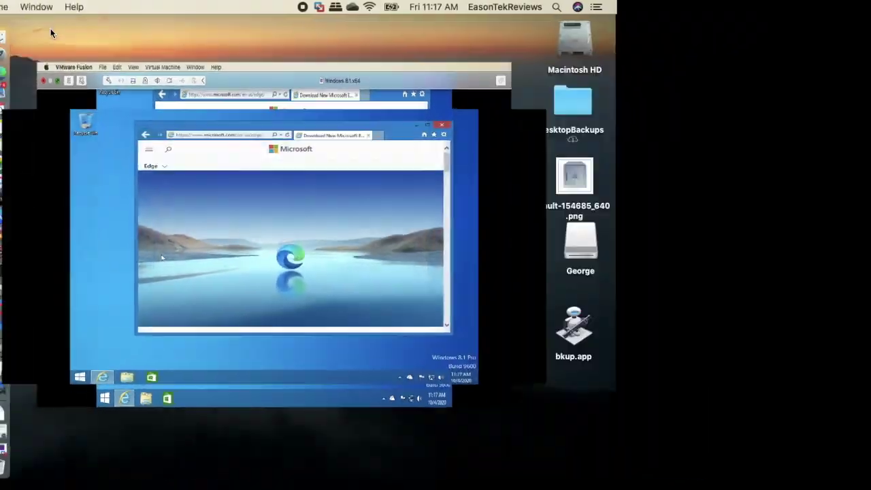
left_click_drag(636, 225, 84, 192)
left_click(83, 89)
- Start the VMware Tools installation from the Virtual Machine menu and connect its disc
mouse_move(158, 4)
left_click(121, 7)
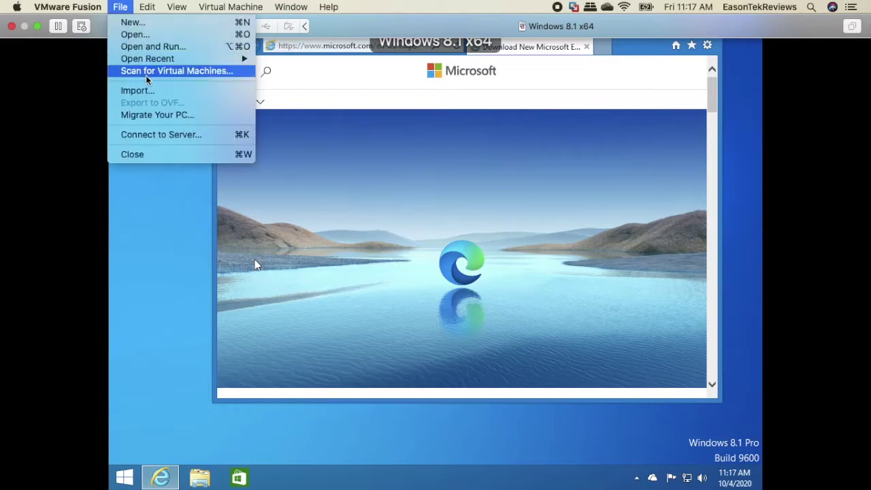
mouse_move(204, 7)
left_click(262, 228)
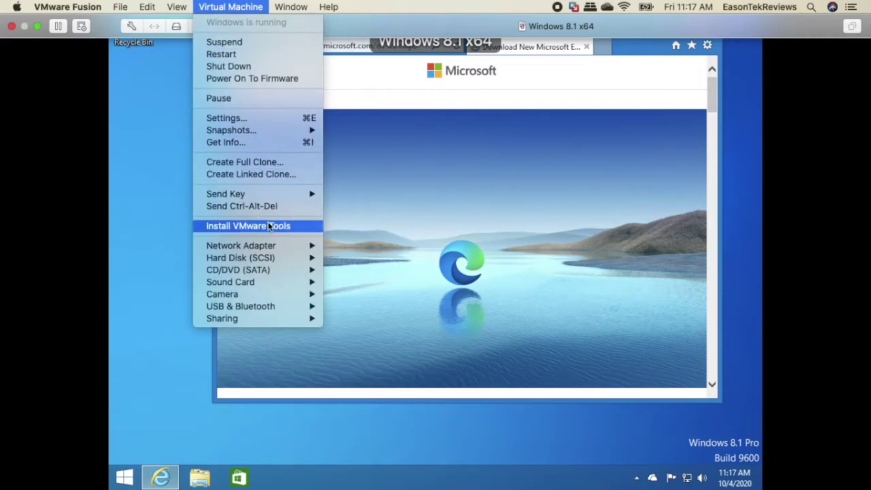
key("Return")
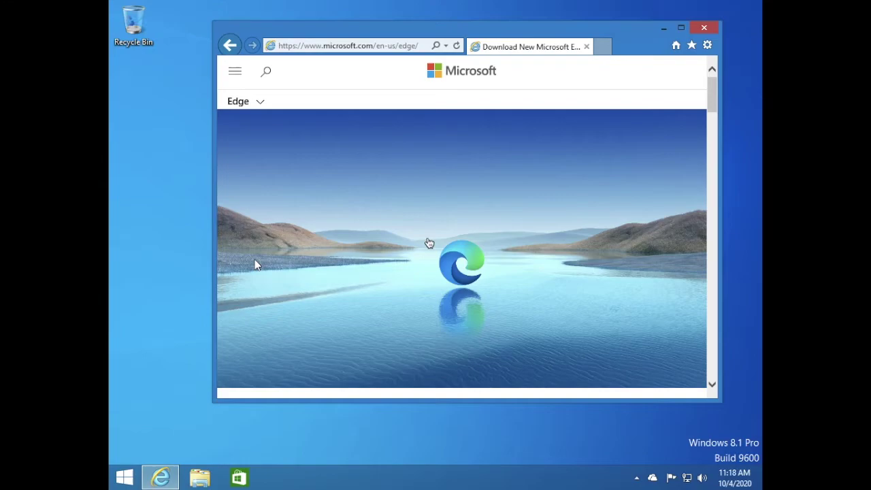
- Download Microsoft Edge, accepting its licence terms
left_click_drag(710, 101, 711, 127)
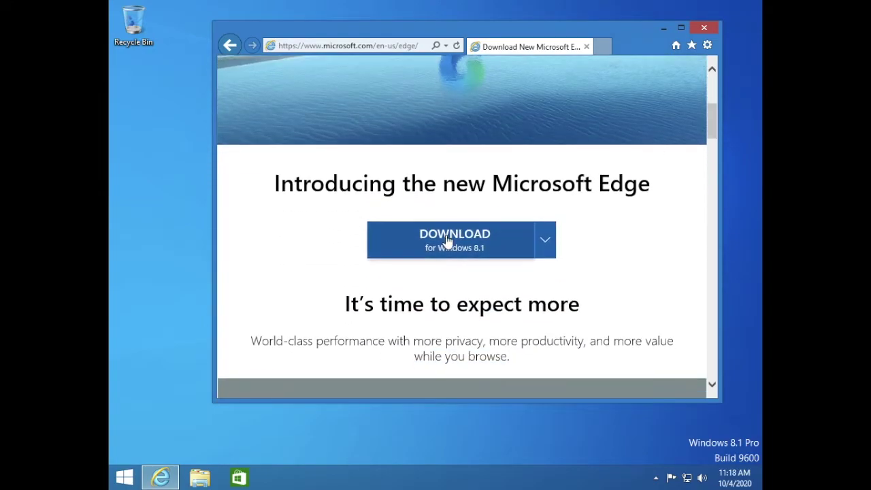
left_click(450, 238)
left_click(619, 330)
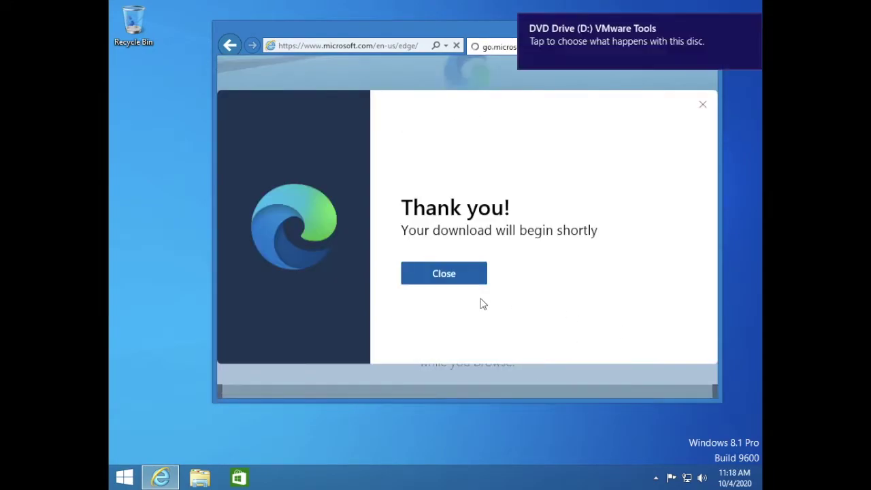
- Run the VMware Tools setup and the Edge installer, allowing both to make changes
left_click(695, 20)
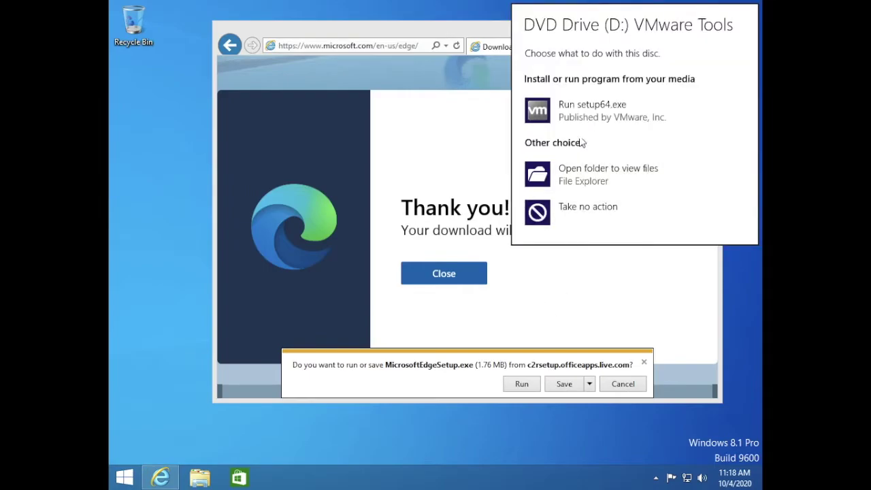
left_click(570, 116)
left_click(534, 384)
left_click(498, 265)
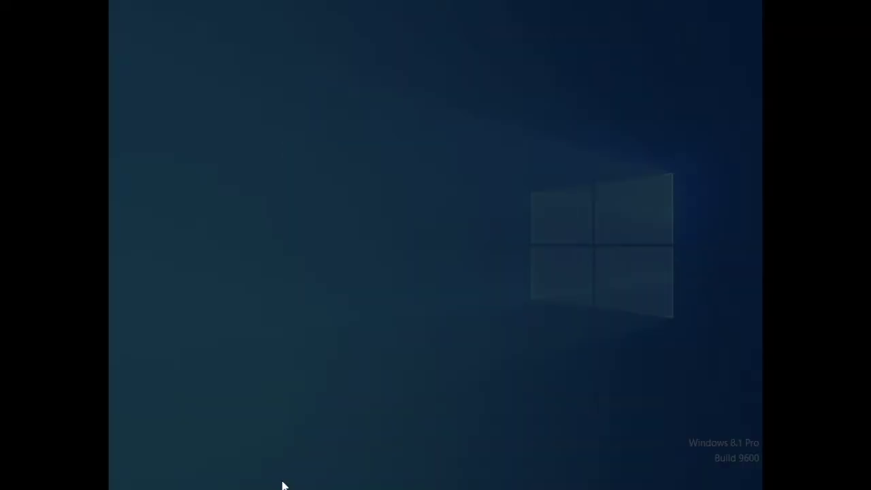
left_click(492, 263)
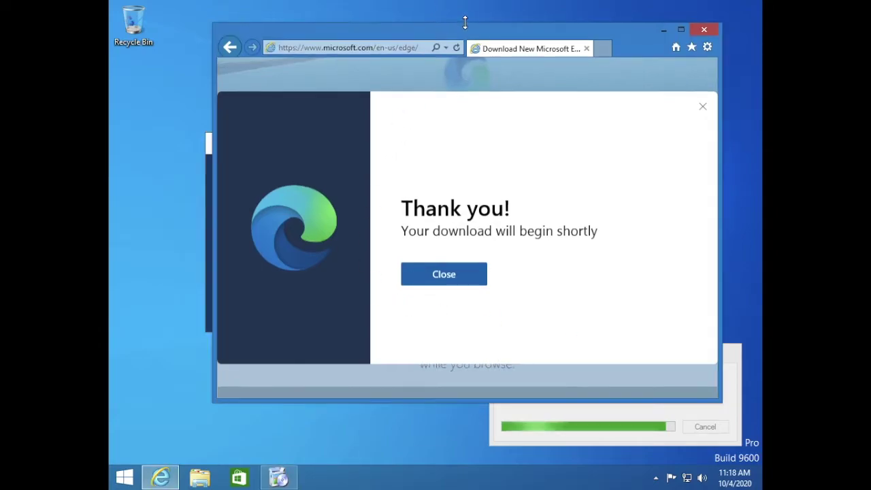
- Minimize the browser and move the Edge installer and VMware dialog aside
left_click(665, 28)
left_click_drag(492, 136, 403, 140)
left_click_drag(634, 355, 623, 154)
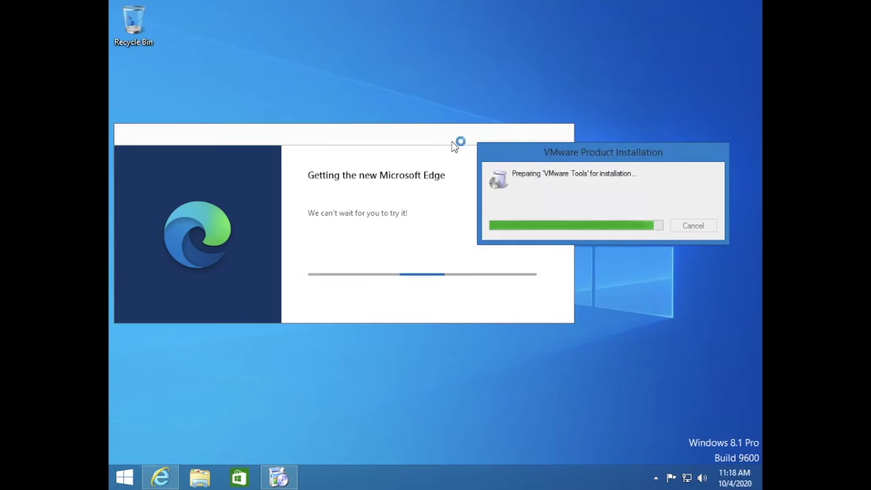
left_click_drag(452, 148, 354, 151)
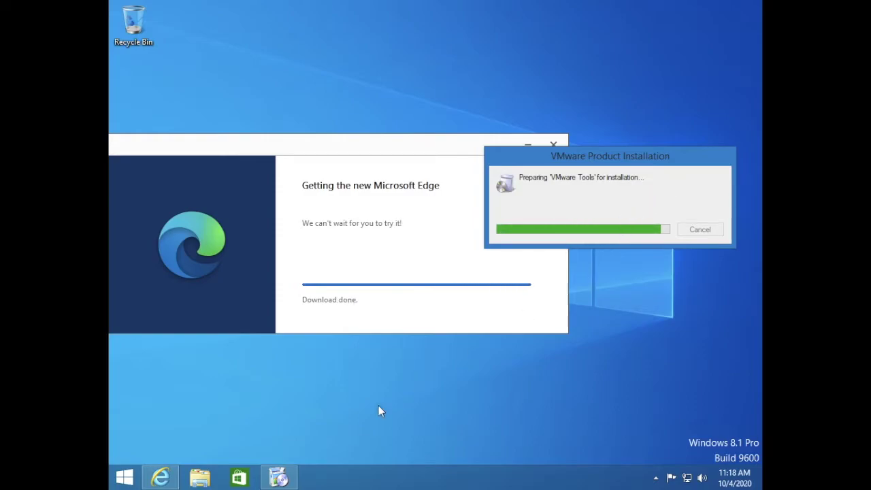
- Unpin Internet Explorer and the Store from the taskbar
right_click(163, 480)
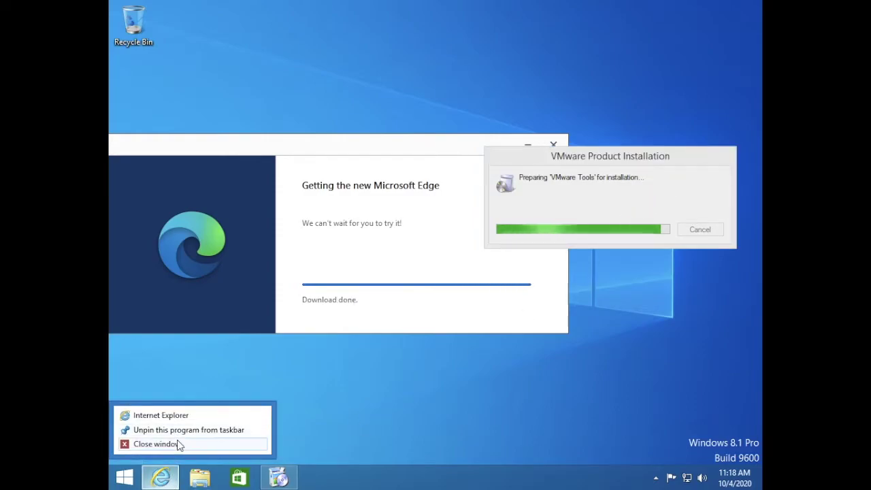
left_click(176, 447)
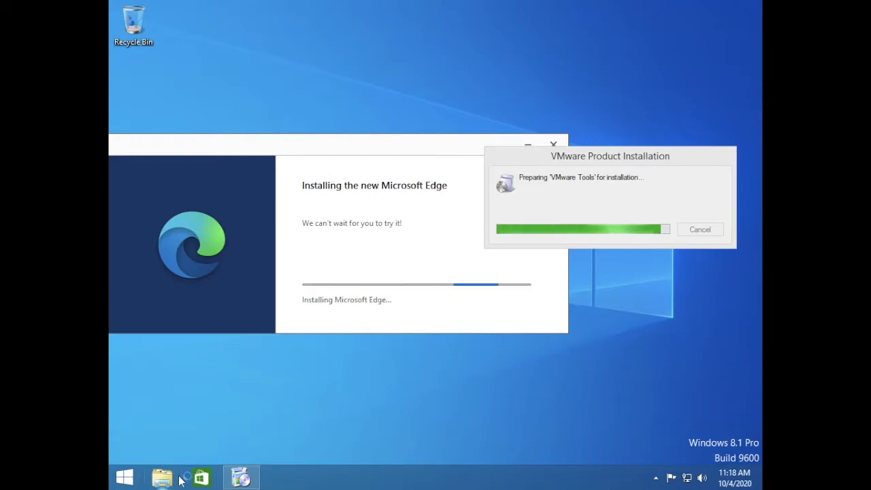
right_click(204, 480)
left_click(209, 446)
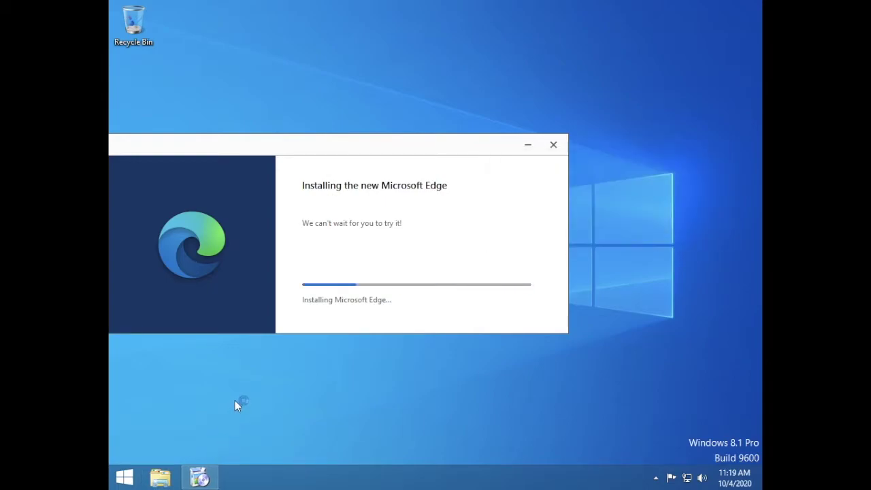
left_click_drag(411, 147, 483, 143)
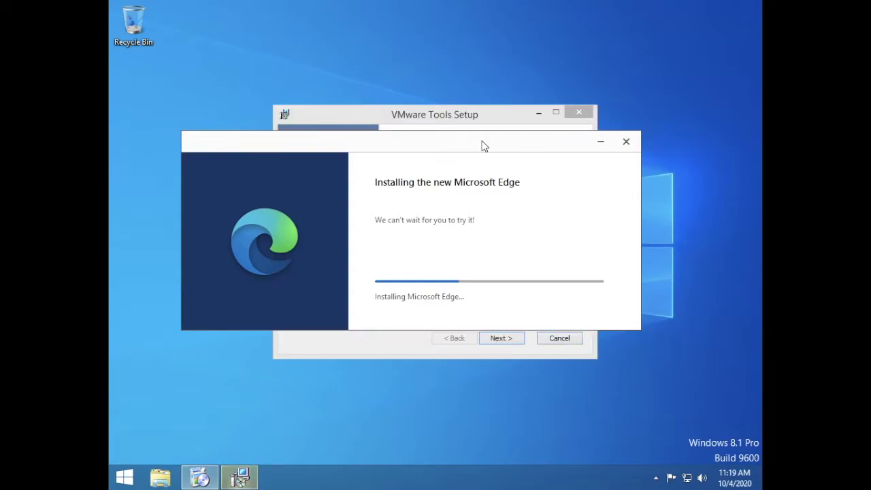
- Advance through the VMware Tools wizard with the default setup type and start installing
left_click(506, 342)
left_click(504, 339)
left_click(504, 340)
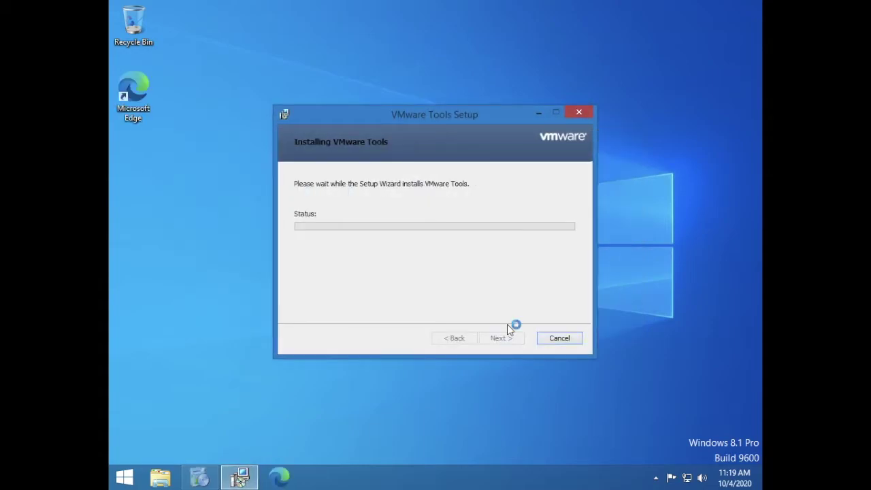
- Make Microsoft Edge the default app for webpages and bring Edge forward
left_click(625, 61)
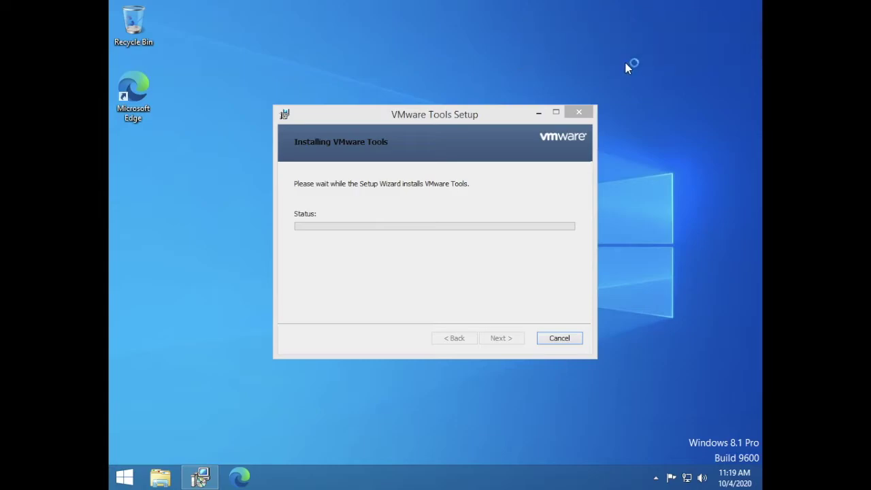
left_click(630, 98)
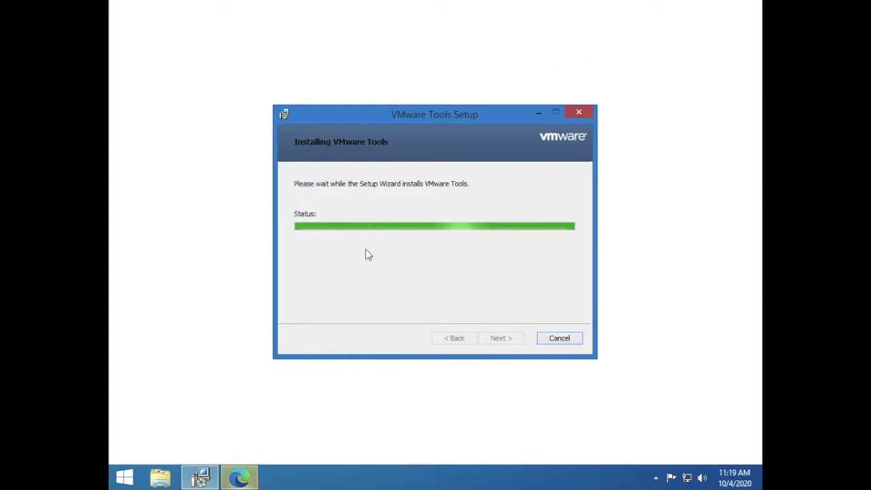
left_click(246, 480)
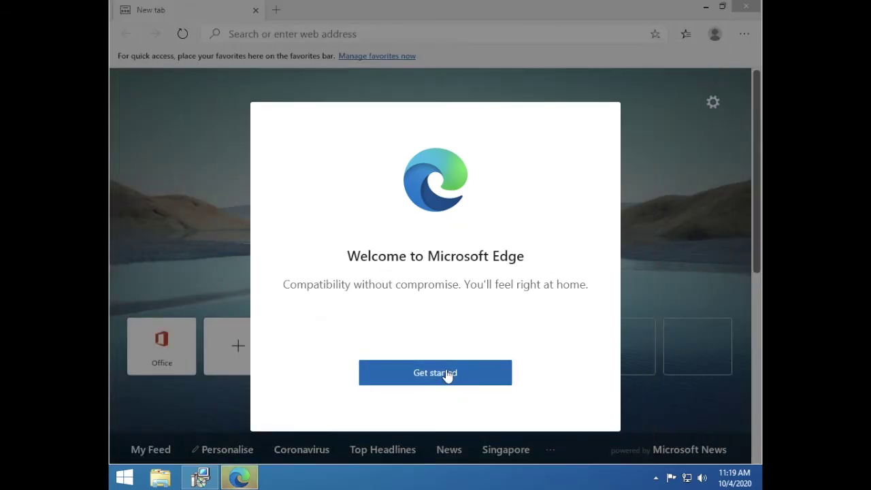
- Start Edge's first-run setup, skip data import, and begin signing in to sync
left_click(444, 374)
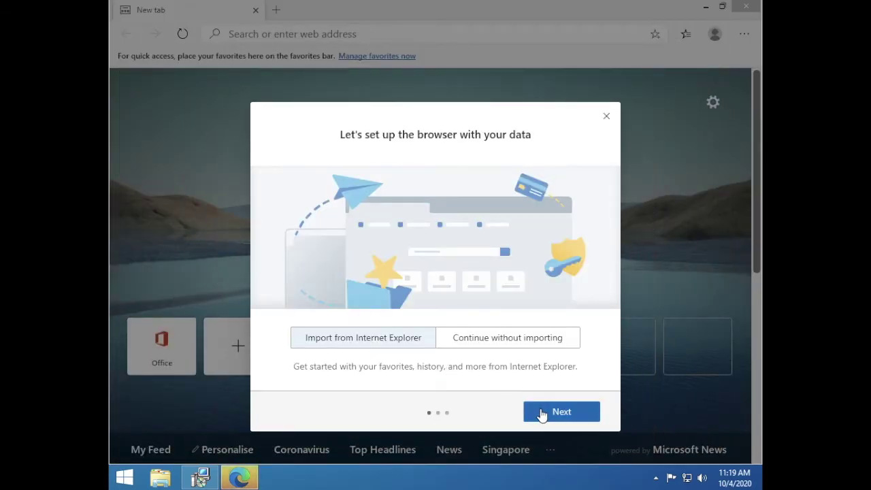
left_click(542, 415)
left_click(550, 415)
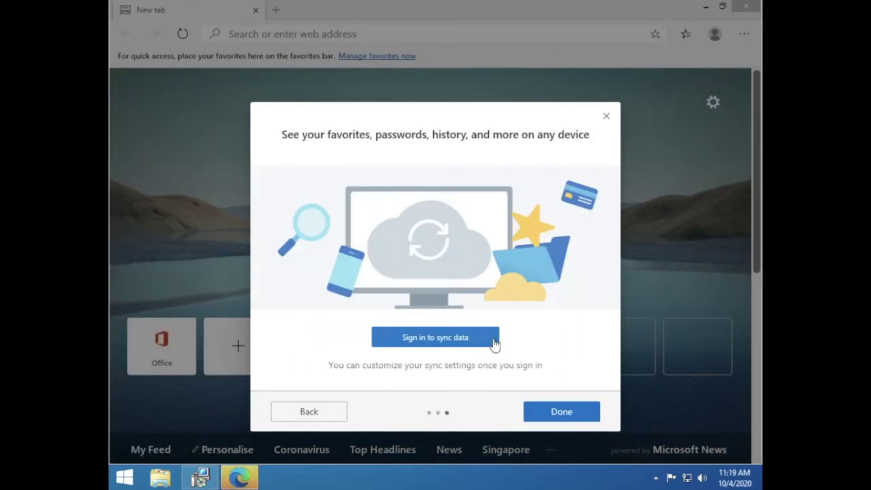
left_click(495, 344)
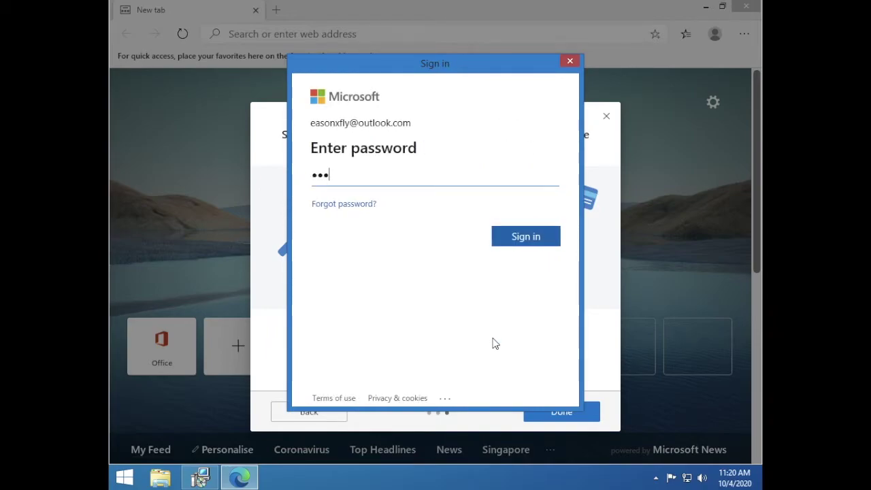
- Enter the account password to sign in, then finish the Edge setup wizard
type("a")
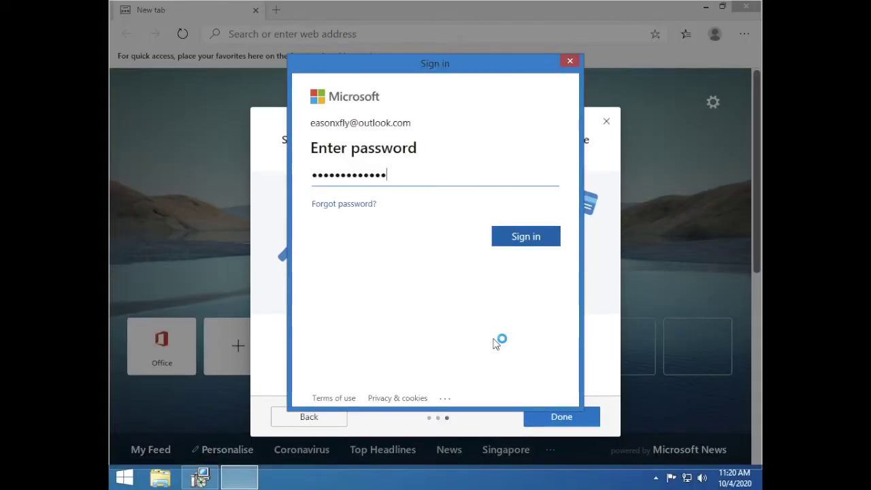
type("aaaa")
key("Return")
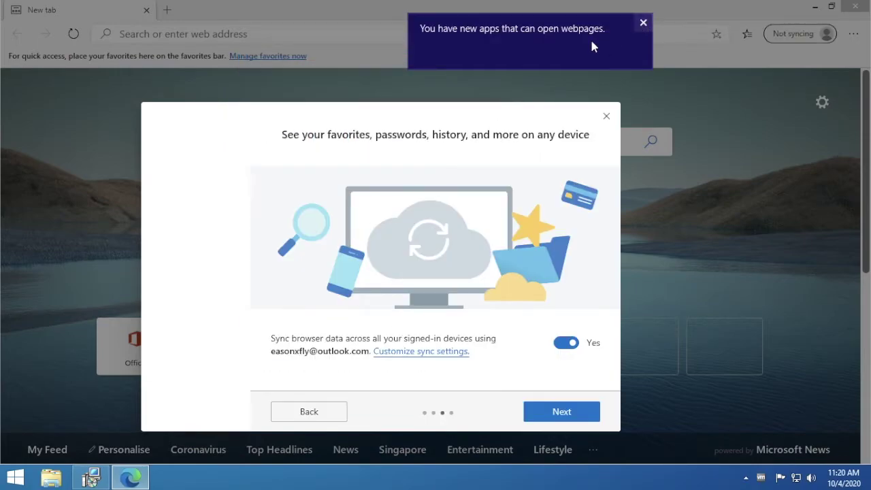
left_click(621, 41)
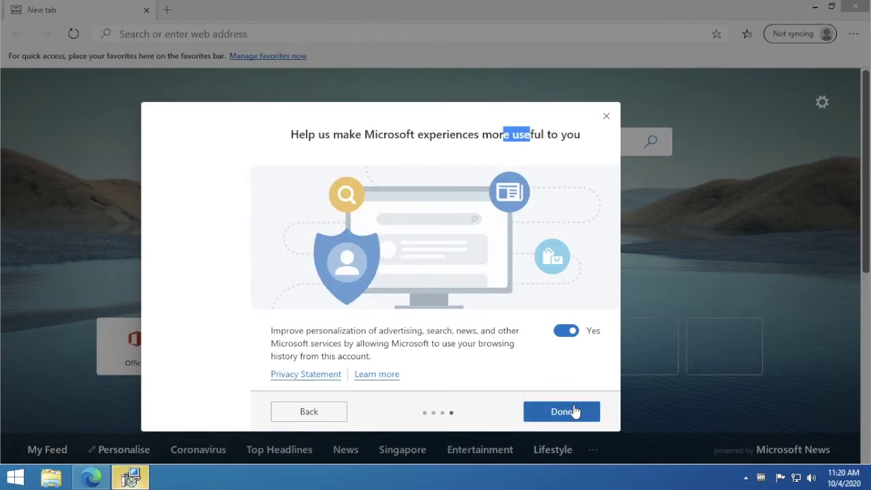
left_click(562, 412)
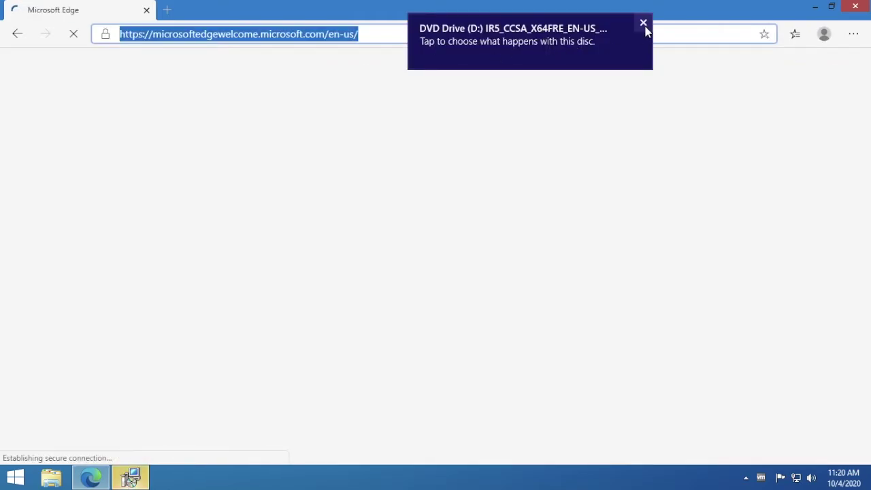
- Dismiss the DVD notification, close Edge, and finish VMware Tools setup without restarting
left_click(645, 22)
left_click(856, 8)
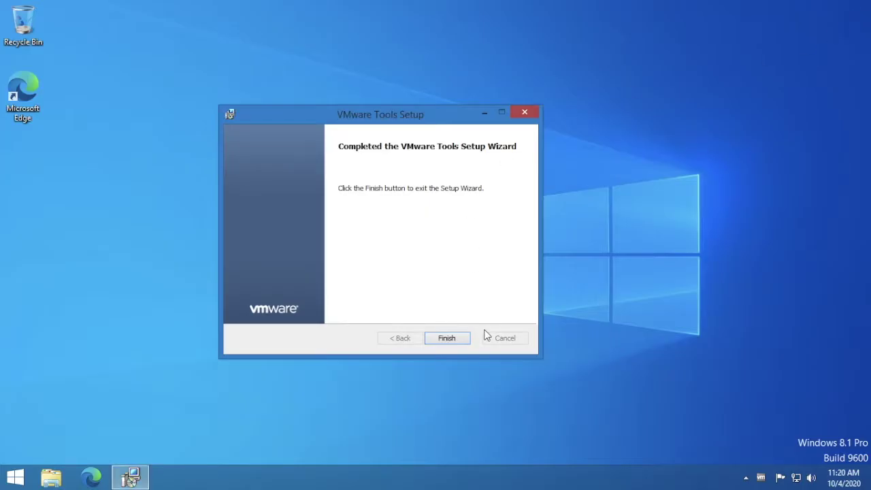
left_click(455, 344)
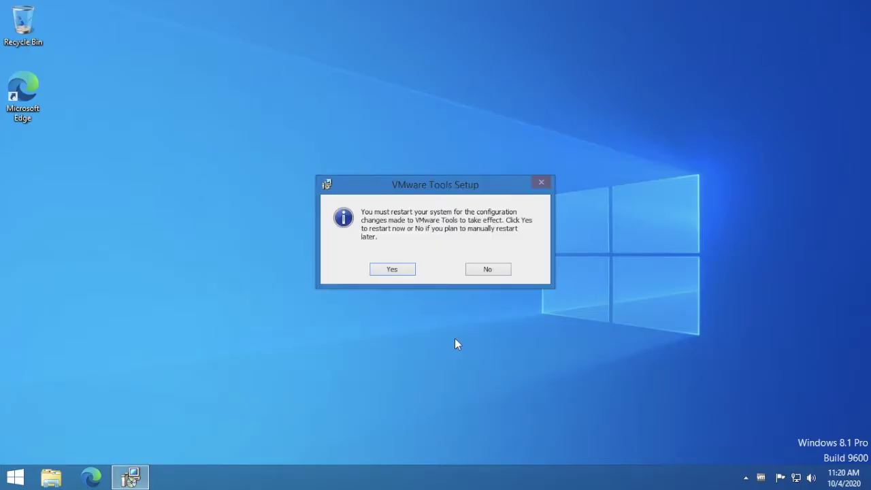
left_click(491, 270)
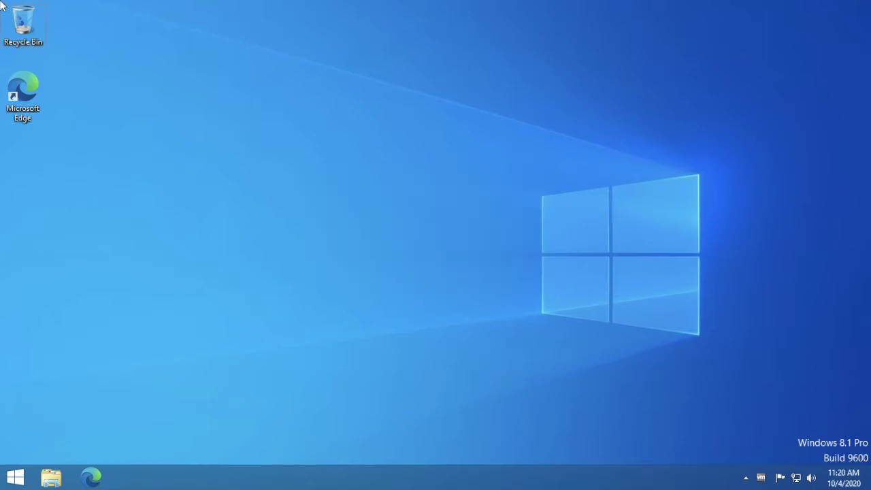
- Copy the activate script from the Mac desktop onto the Windows desktop
mouse_move(2, 3)
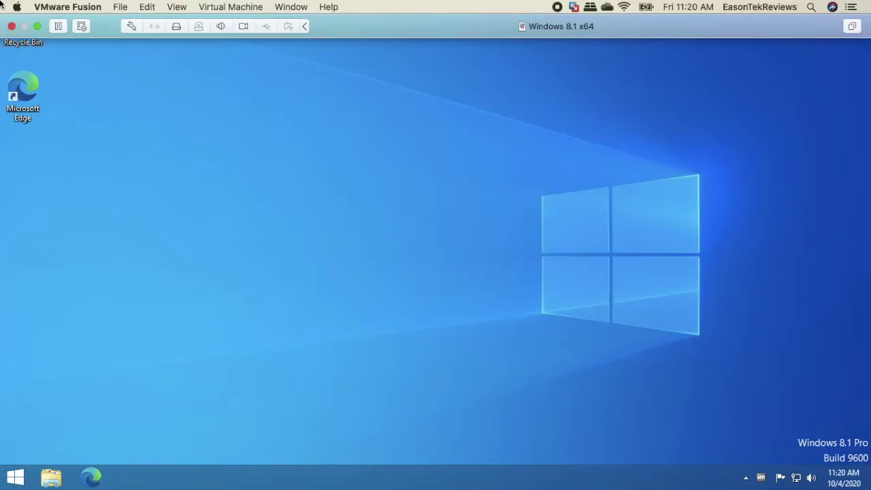
left_click(38, 26)
left_click_drag(642, 235, 211, 195)
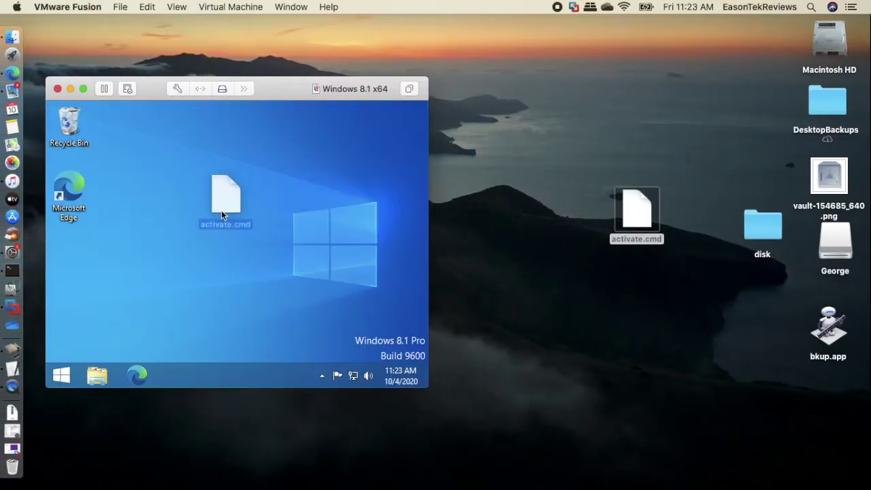
left_click_drag(224, 194, 222, 195)
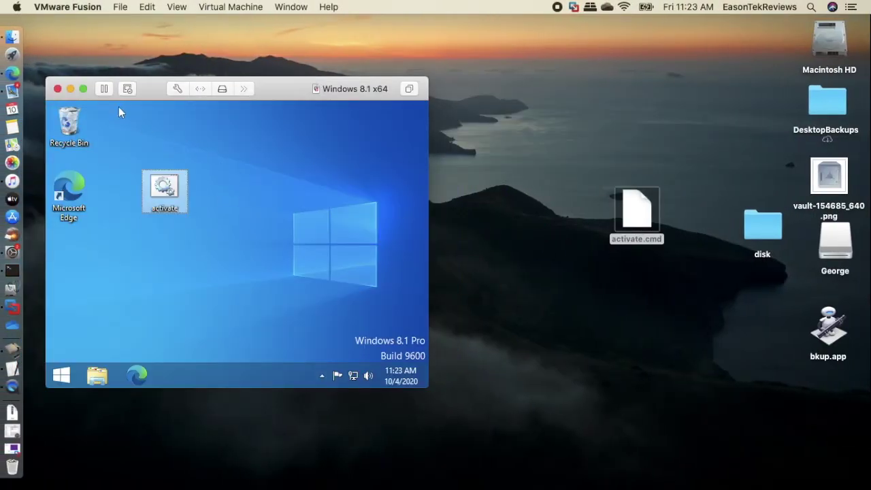
left_click(85, 88)
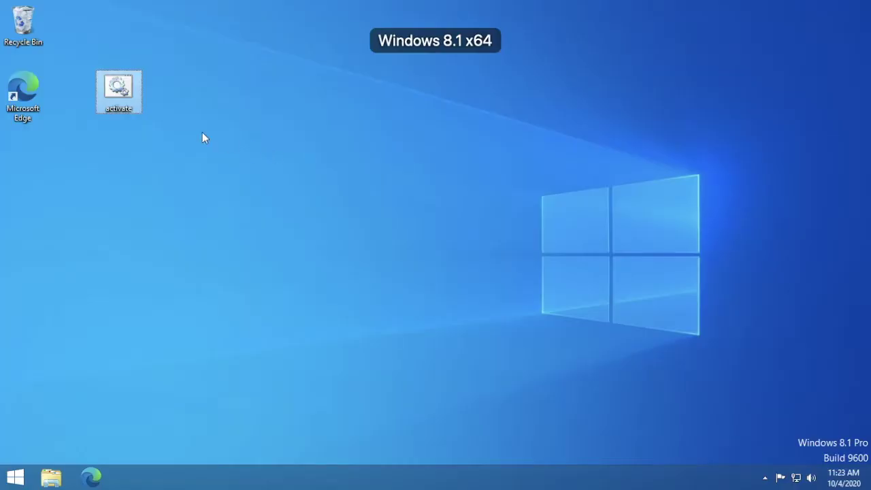
- Run the activate script as administrator to activate Windows, then open PC settings
right_click(108, 81)
left_click(134, 135)
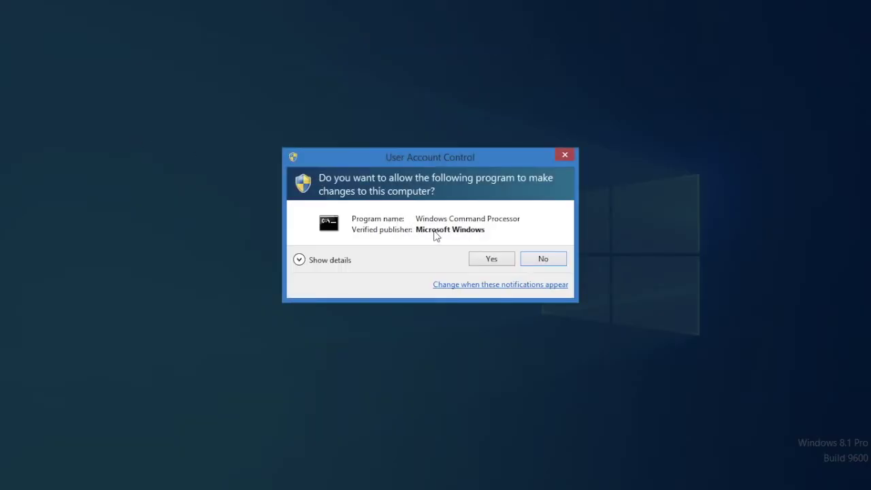
left_click(491, 260)
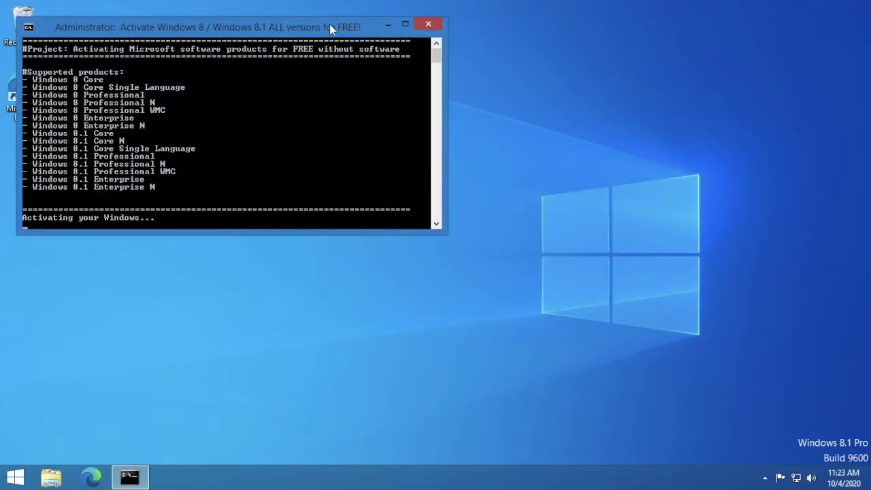
left_click_drag(331, 26, 518, 83)
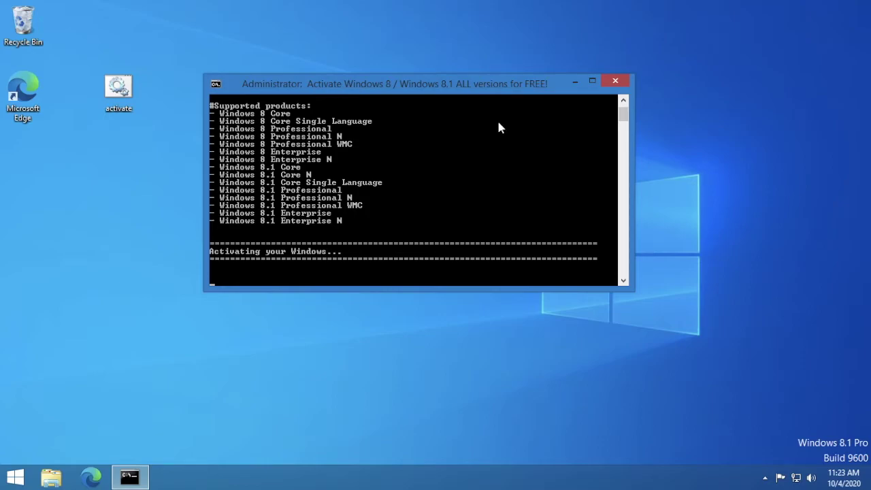
left_click_drag(49, 482, 91, 479)
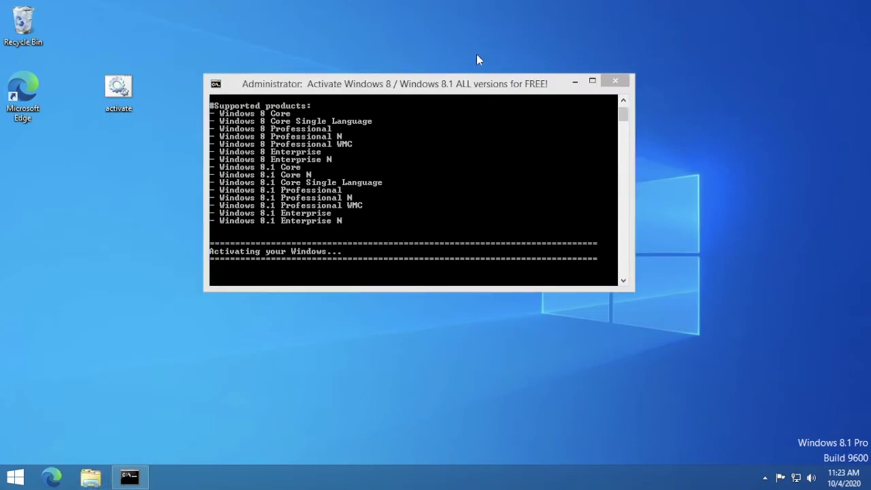
left_click(471, 76)
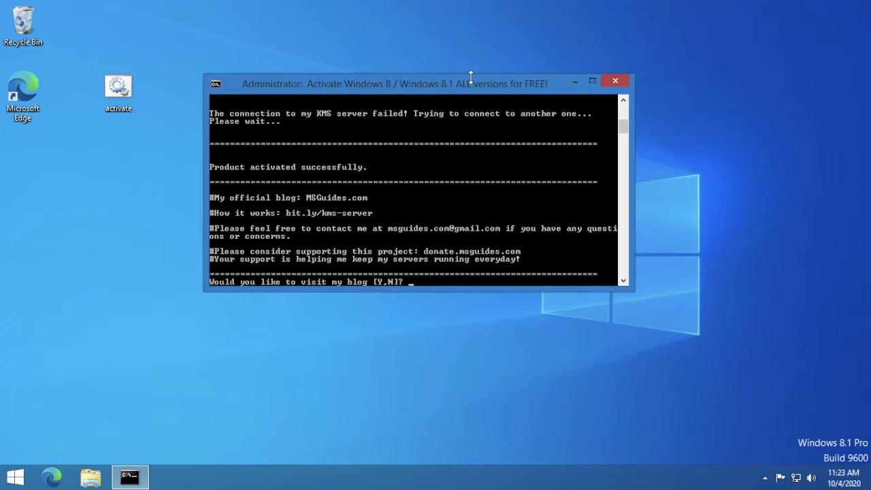
key("n")
left_click(4, 471)
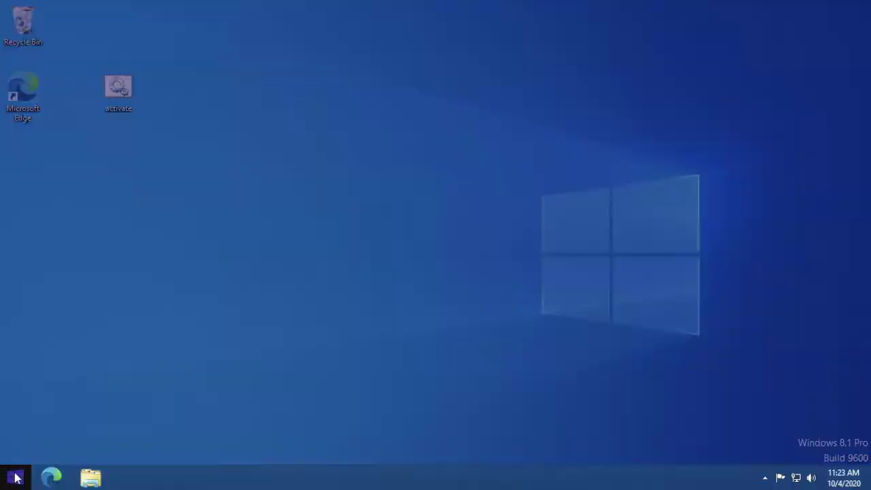
left_click(214, 371)
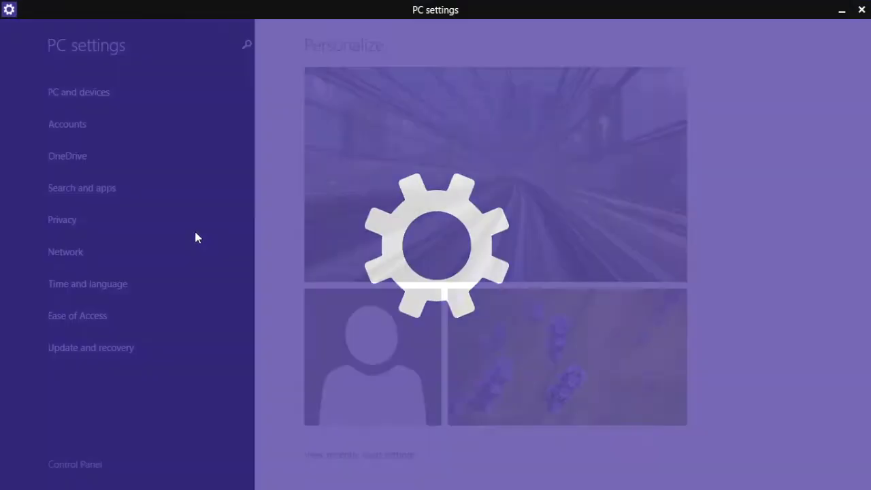